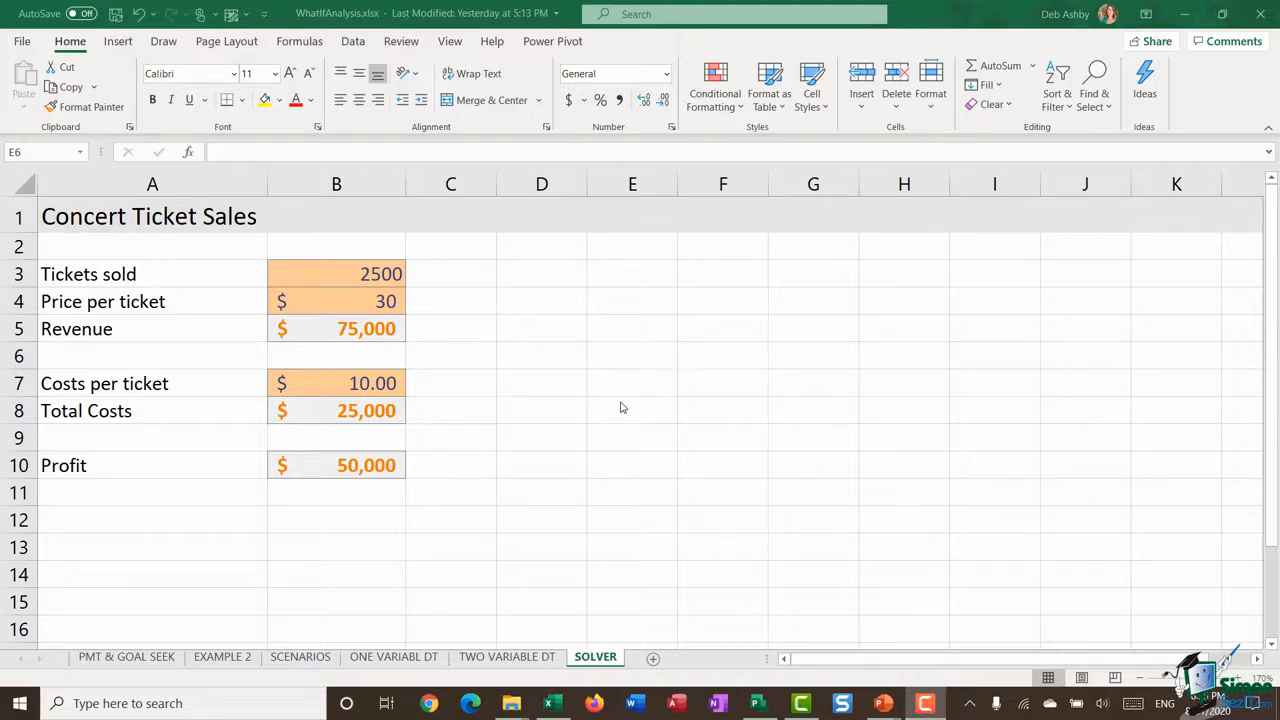
pyautogui.click(352, 47)
pyautogui.click(352, 43)
pyautogui.click(943, 106)
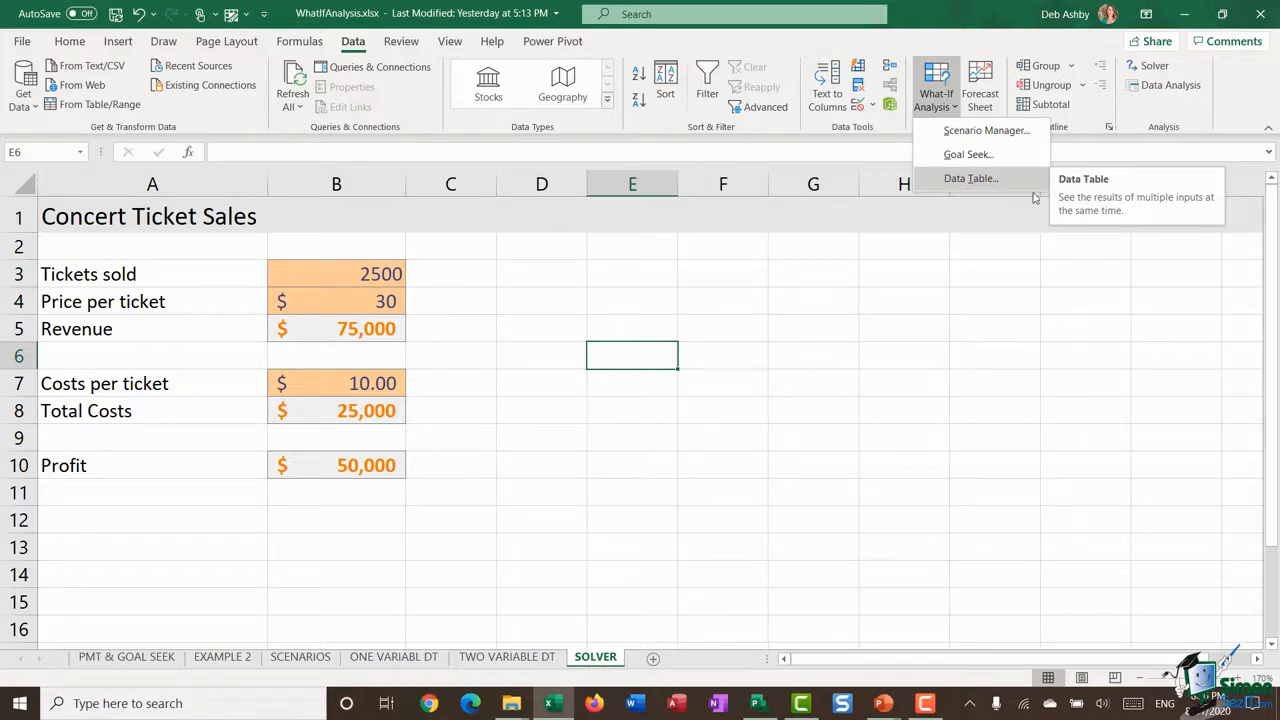
pyautogui.click(986, 335)
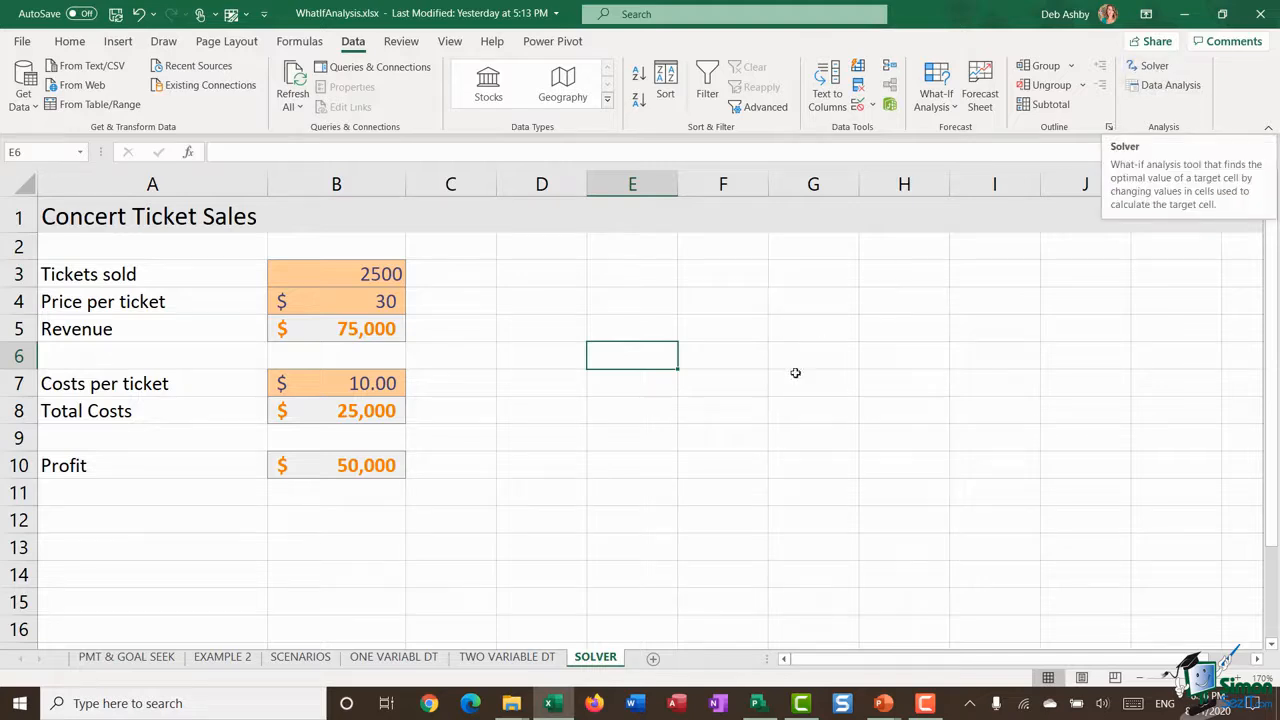
# Step: Check in the Excel Add-ins list that the Solver Add-in is enabled and confirm the selection
pyautogui.click(22, 41)
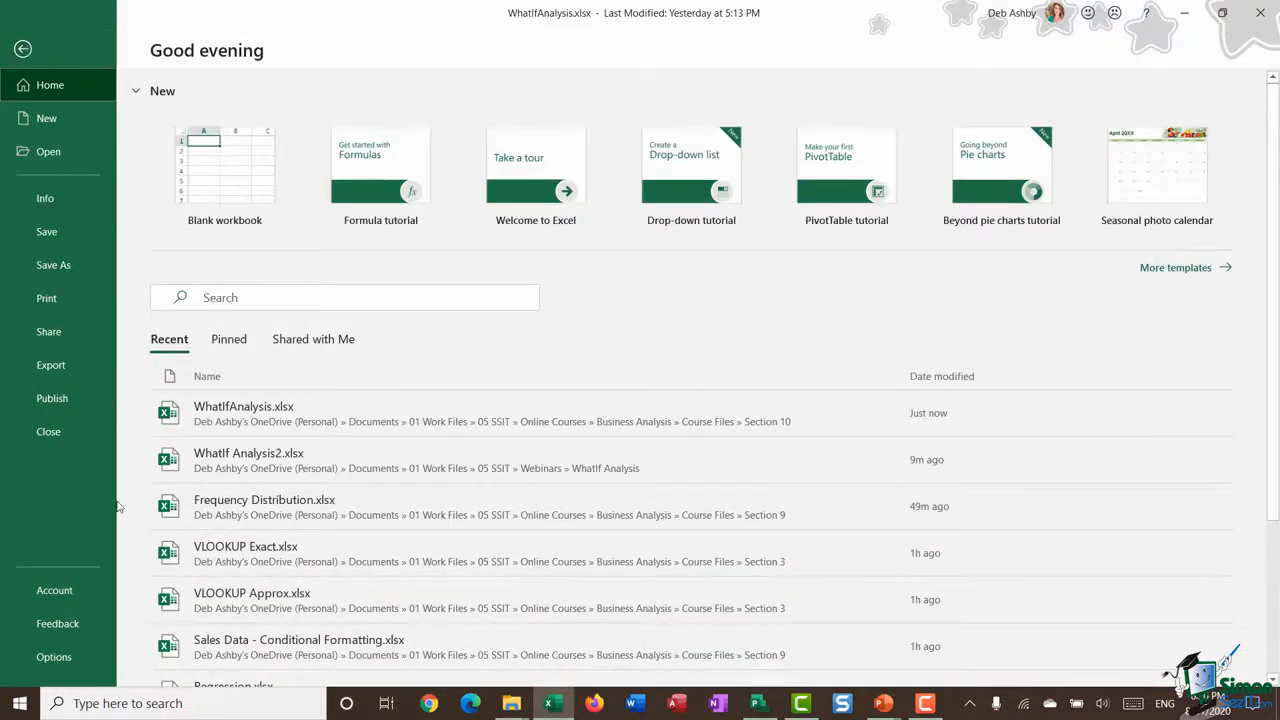
pyautogui.click(78, 660)
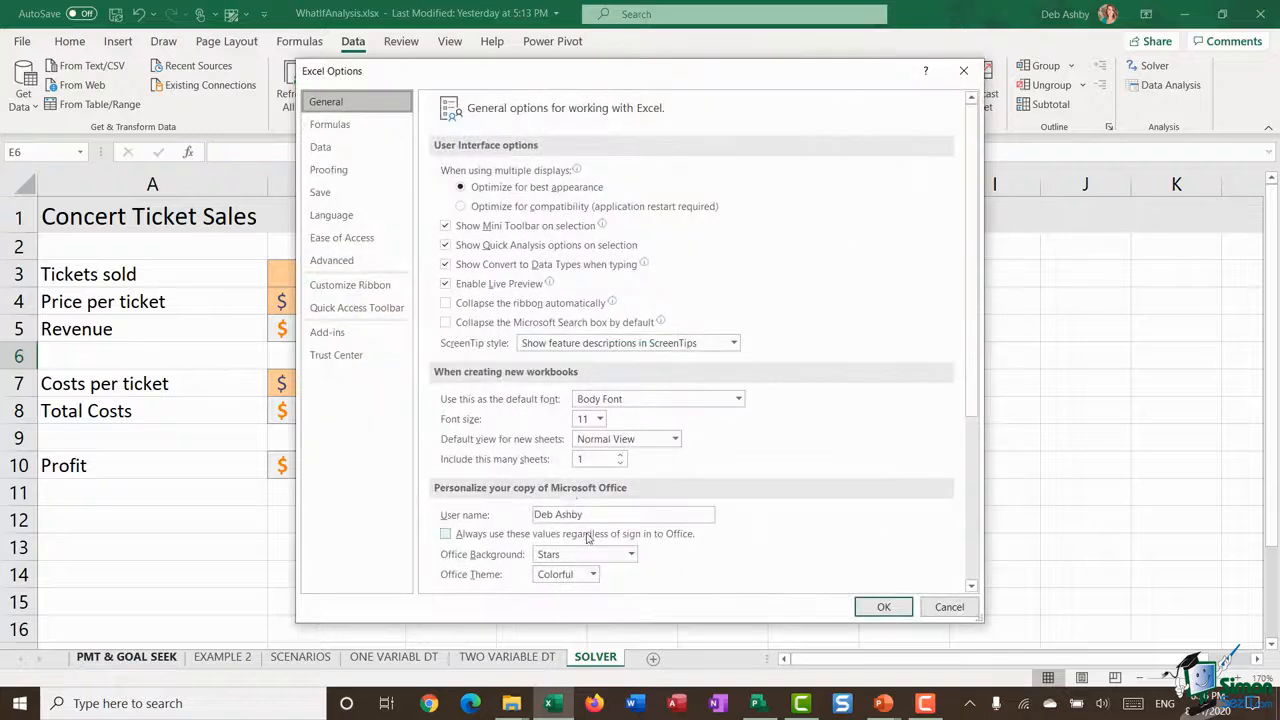
pyautogui.click(330, 334)
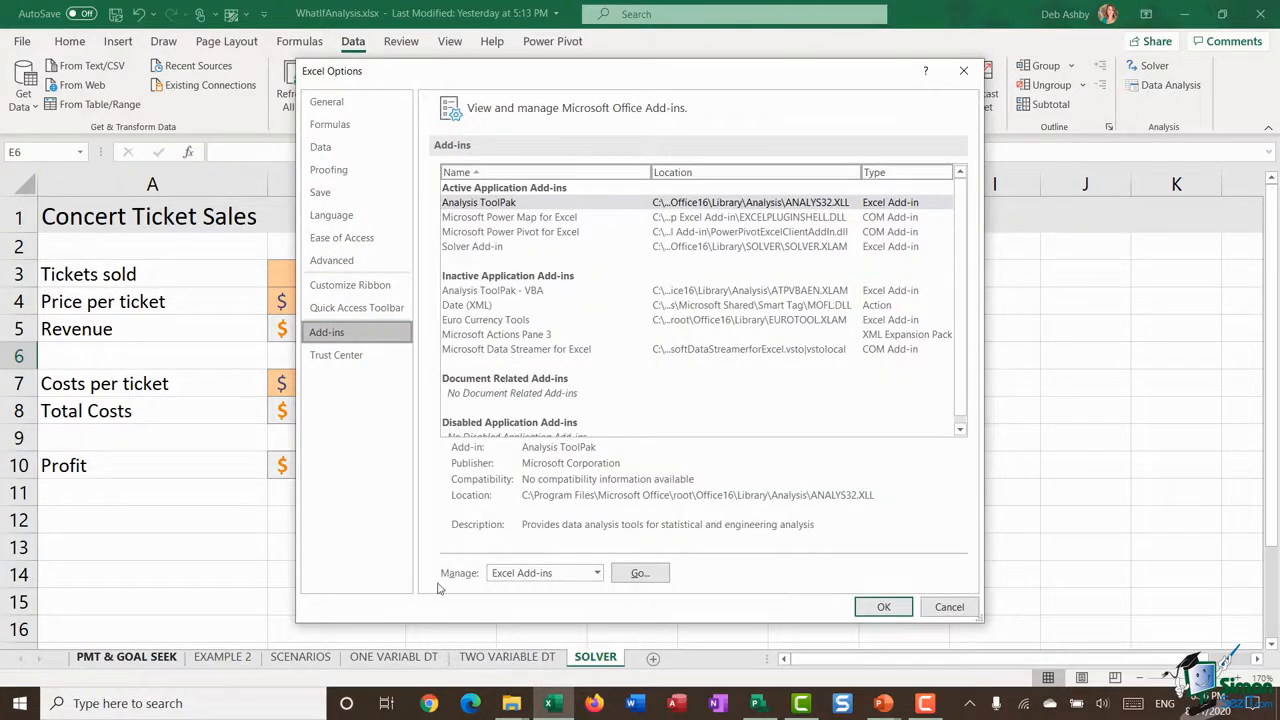
pyautogui.click(597, 573)
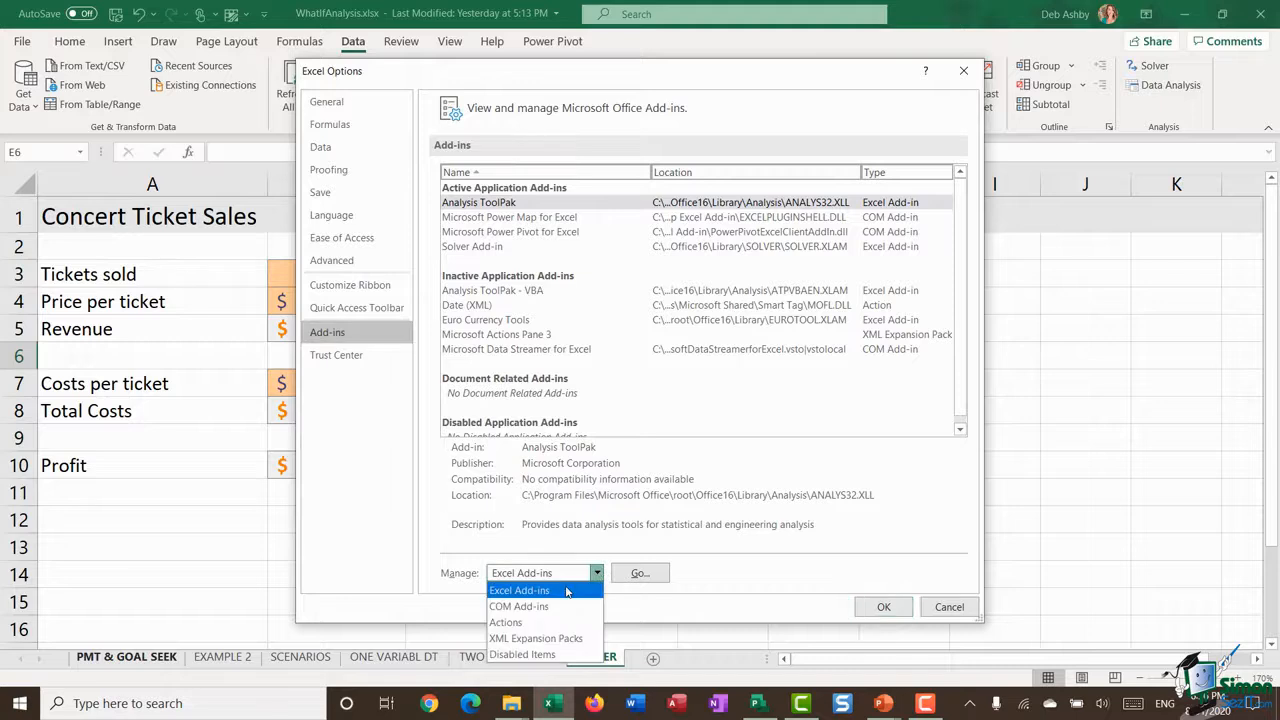
pyautogui.click(560, 596)
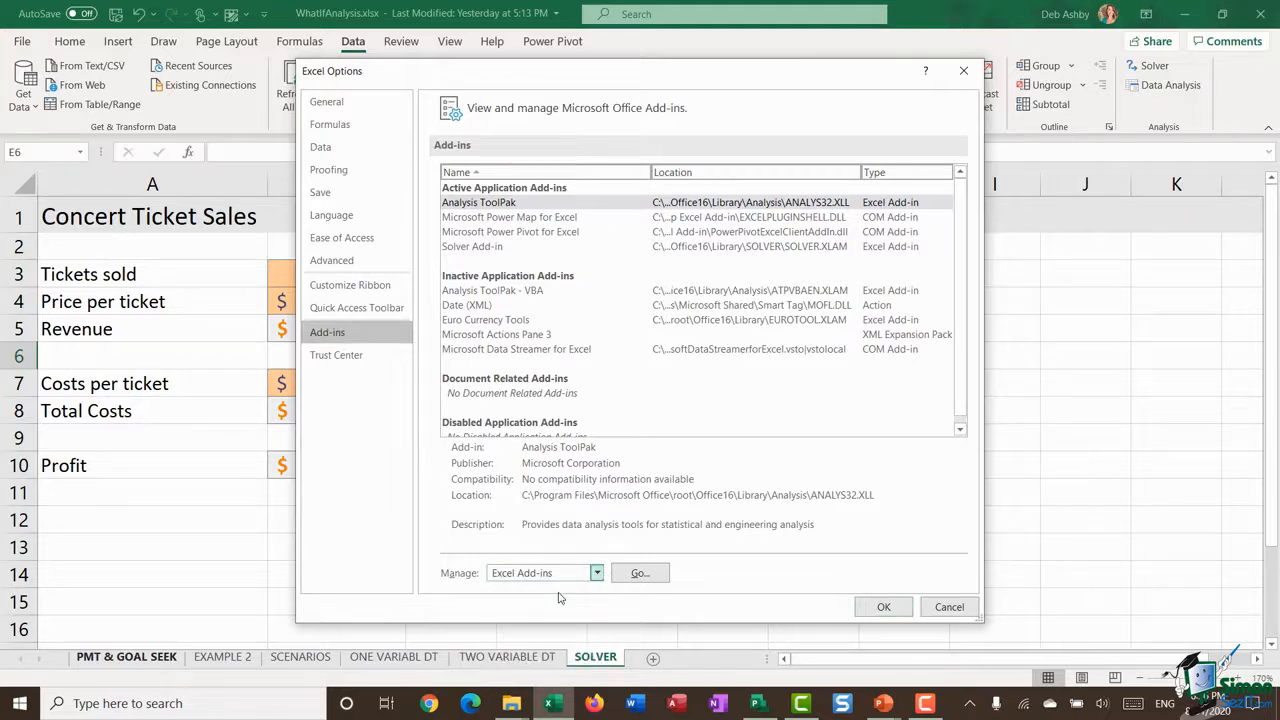
pyautogui.click(645, 576)
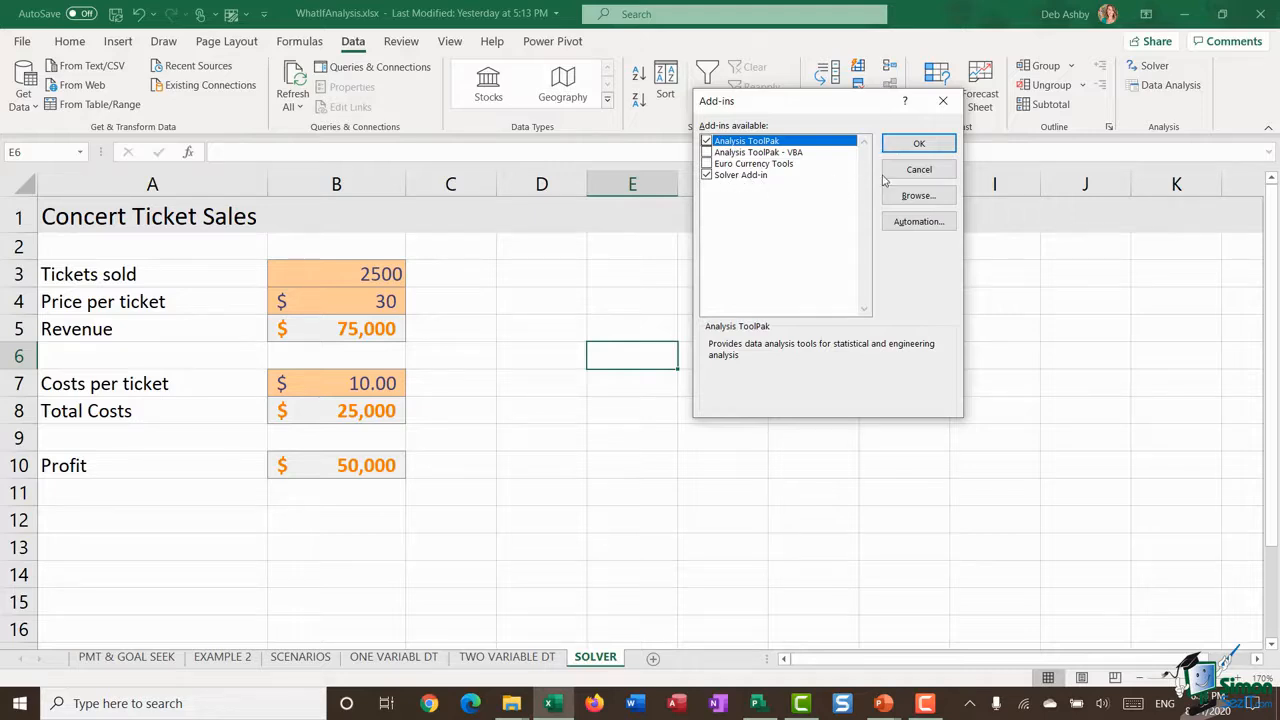
pyautogui.click(937, 145)
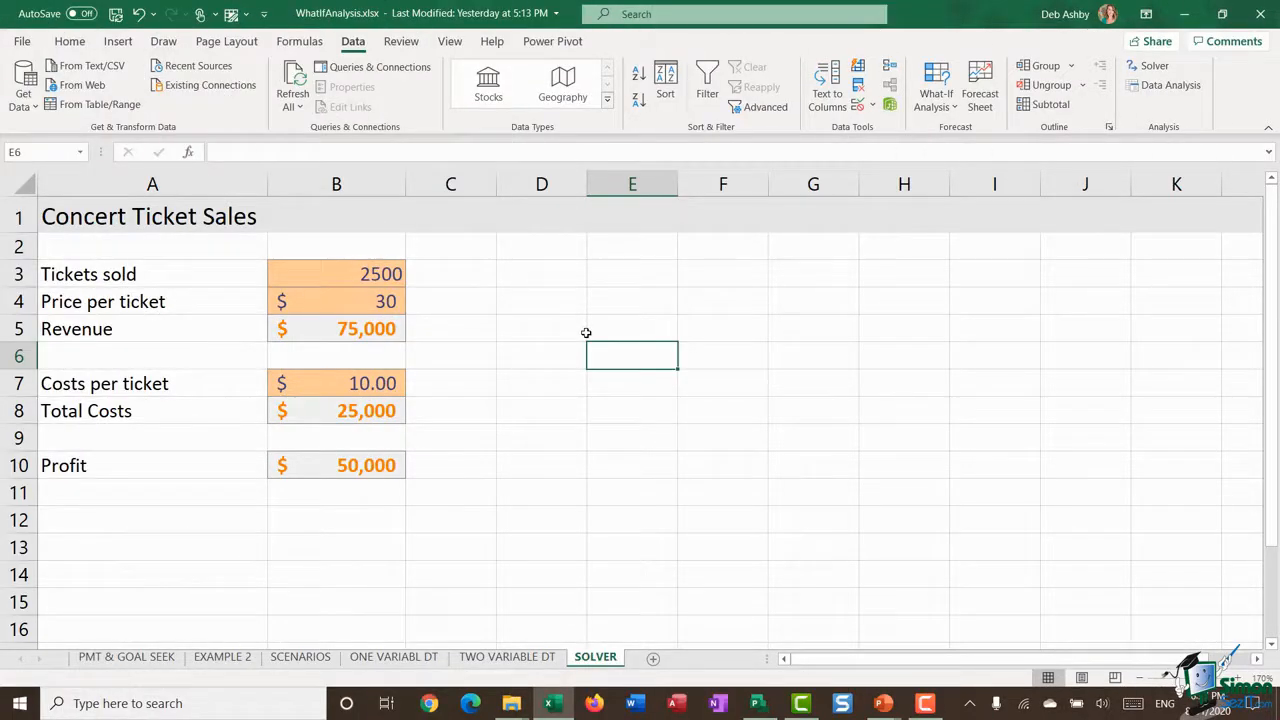
# Step: Examine the tickets sold, price, revenue, costs and profit cells in B3:B10 and the formulas behind them
pyautogui.click(135, 282)
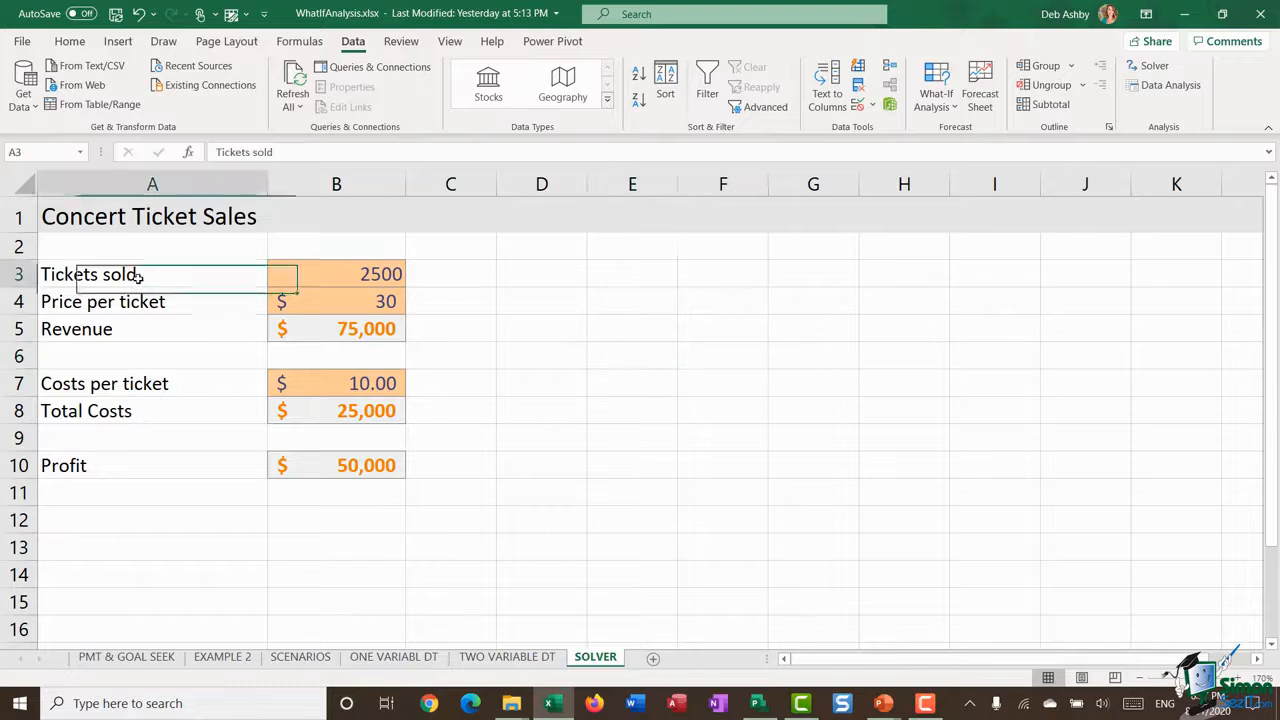
pyautogui.click(347, 281)
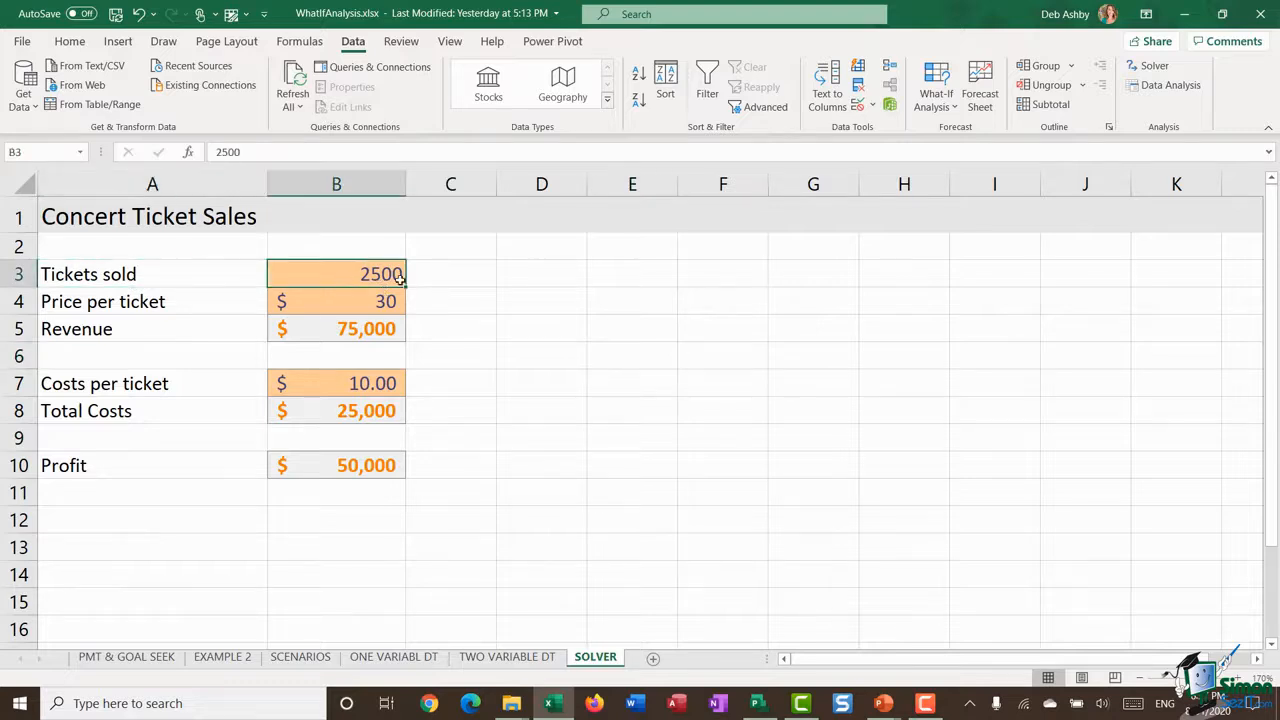
pyautogui.click(366, 310)
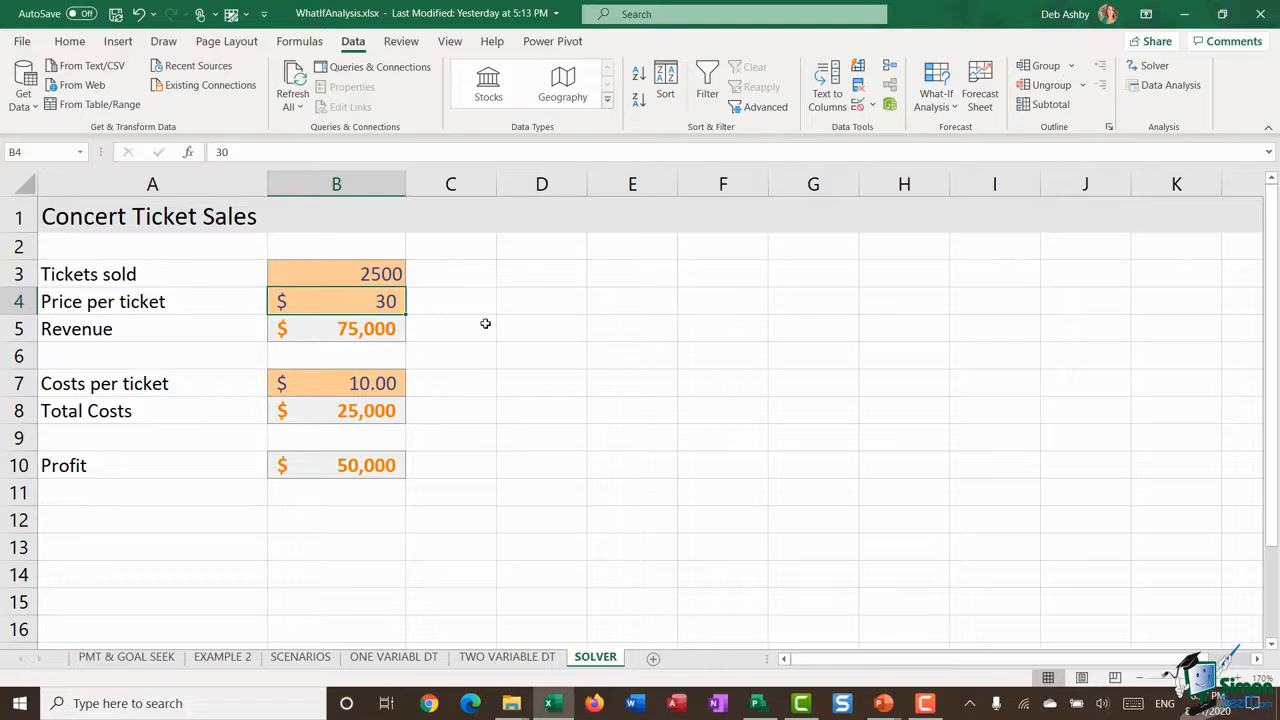
pyautogui.click(356, 335)
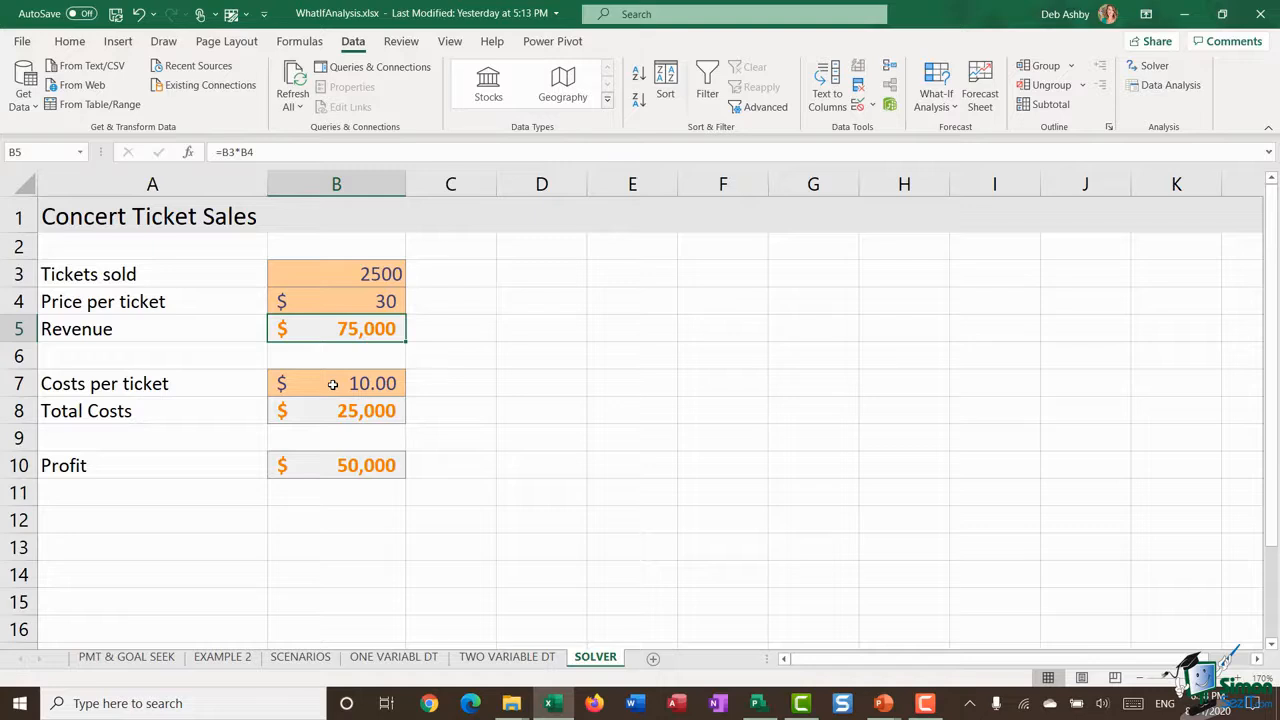
pyautogui.click(333, 384)
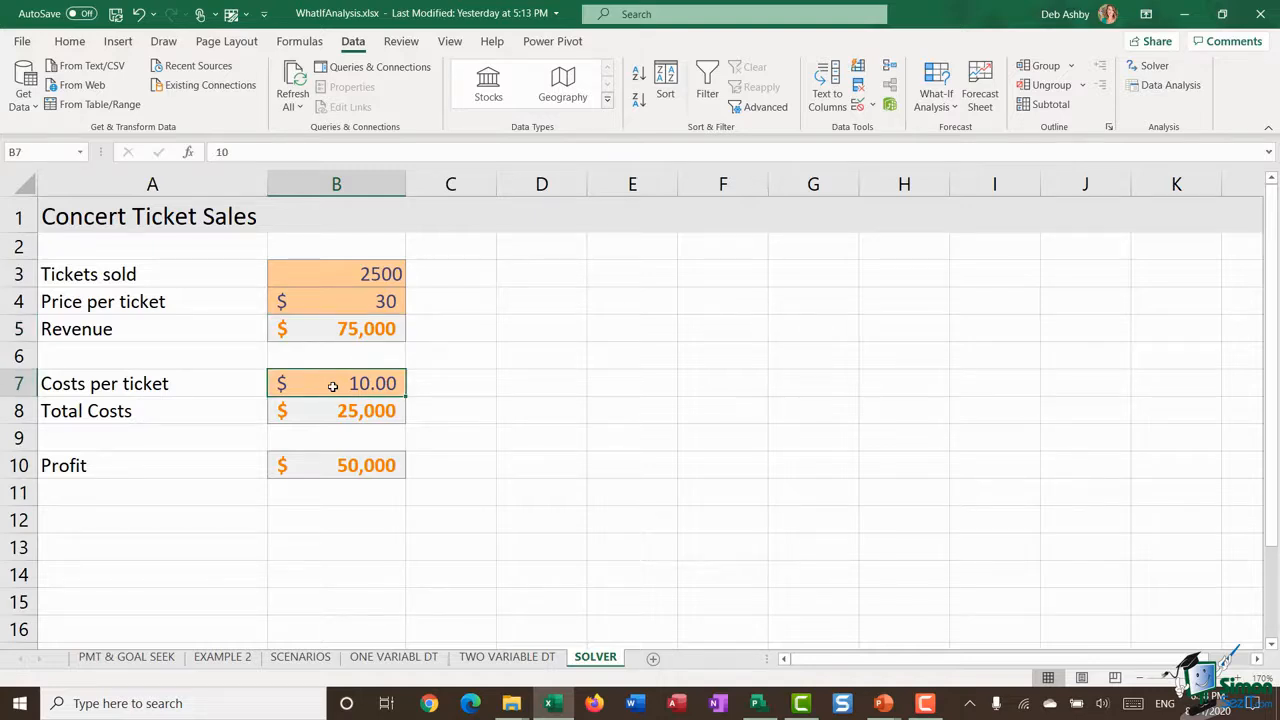
pyautogui.click(333, 418)
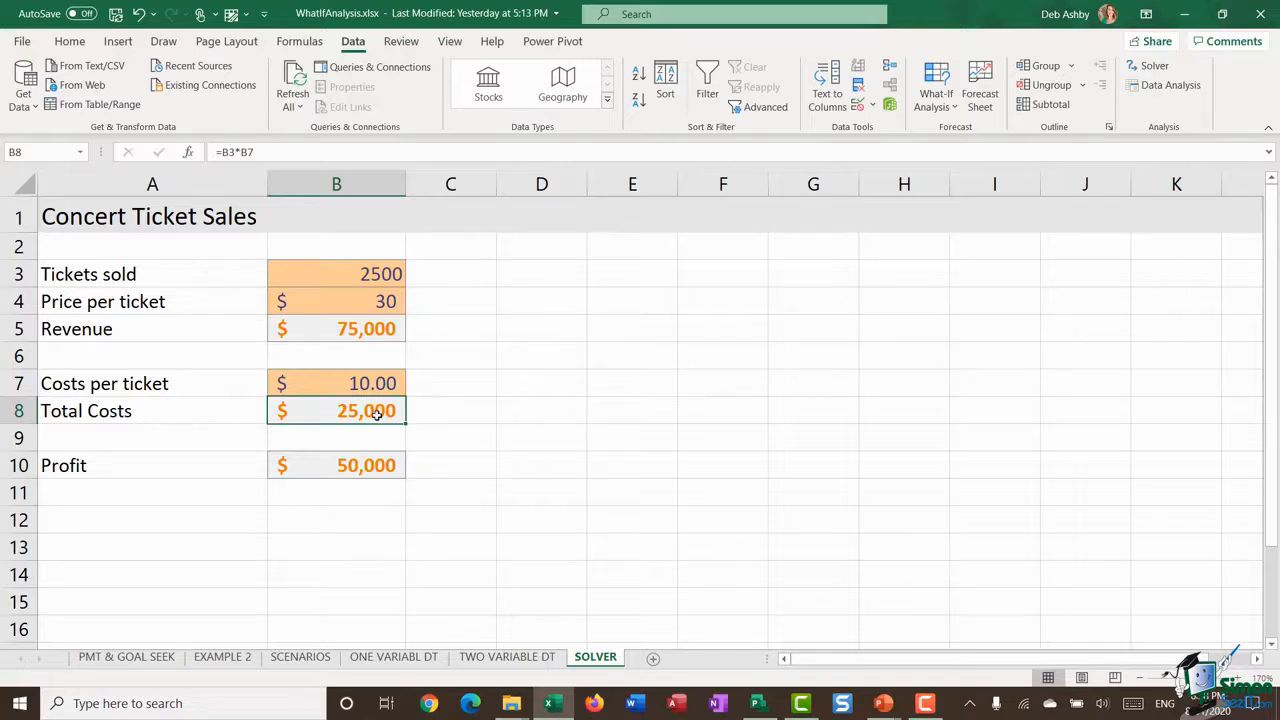
pyautogui.click(319, 467)
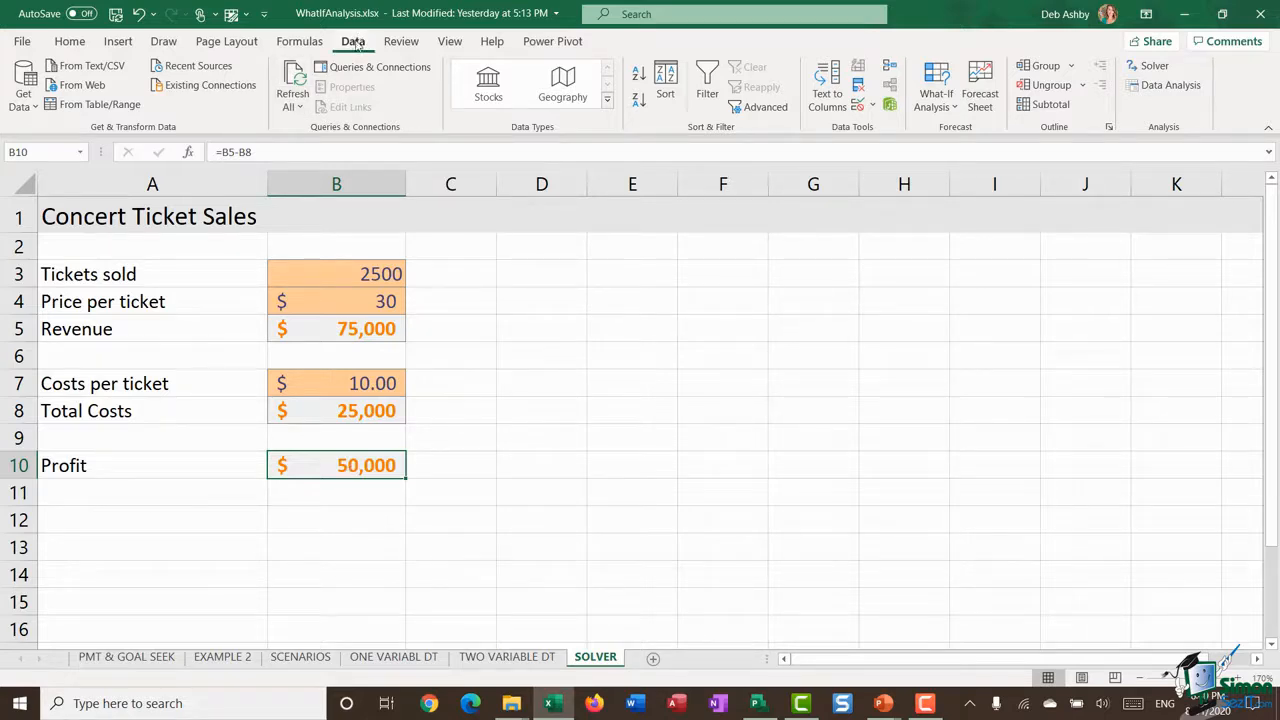
# Step: Start Solver and set the profit cell B10 as the objective with a target value of 60000
pyautogui.click(1152, 66)
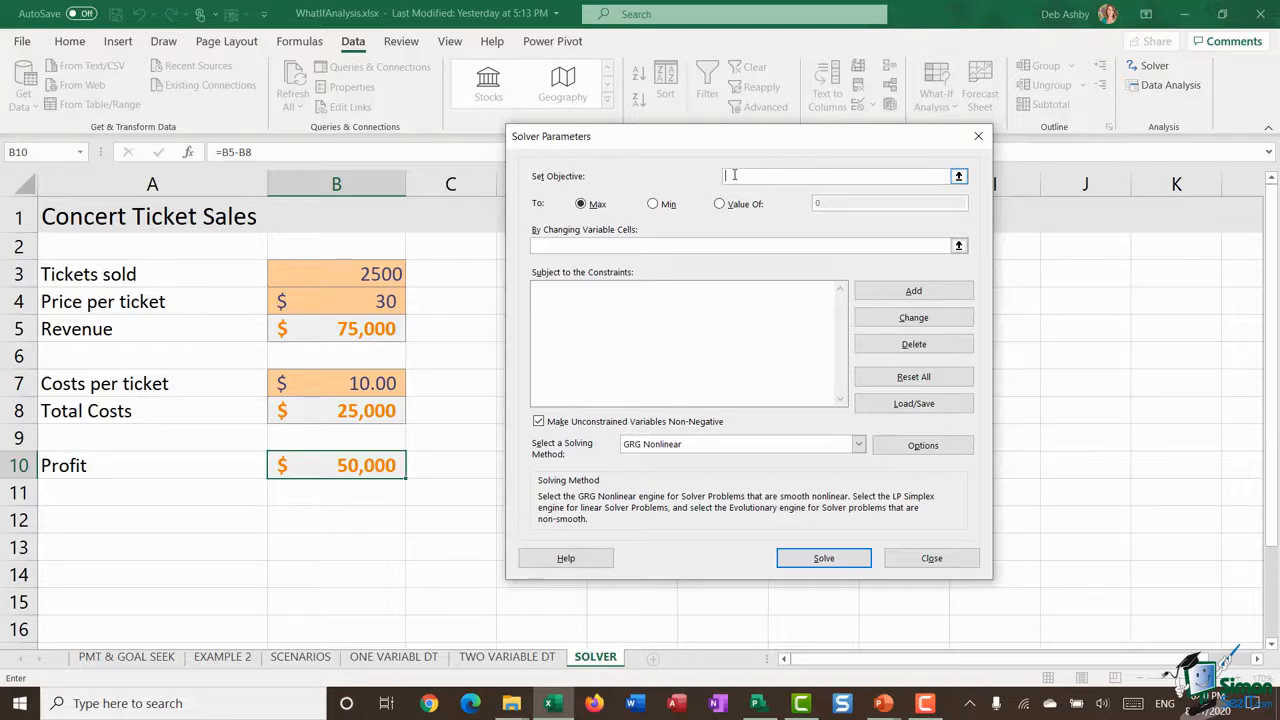
pyautogui.click(349, 469)
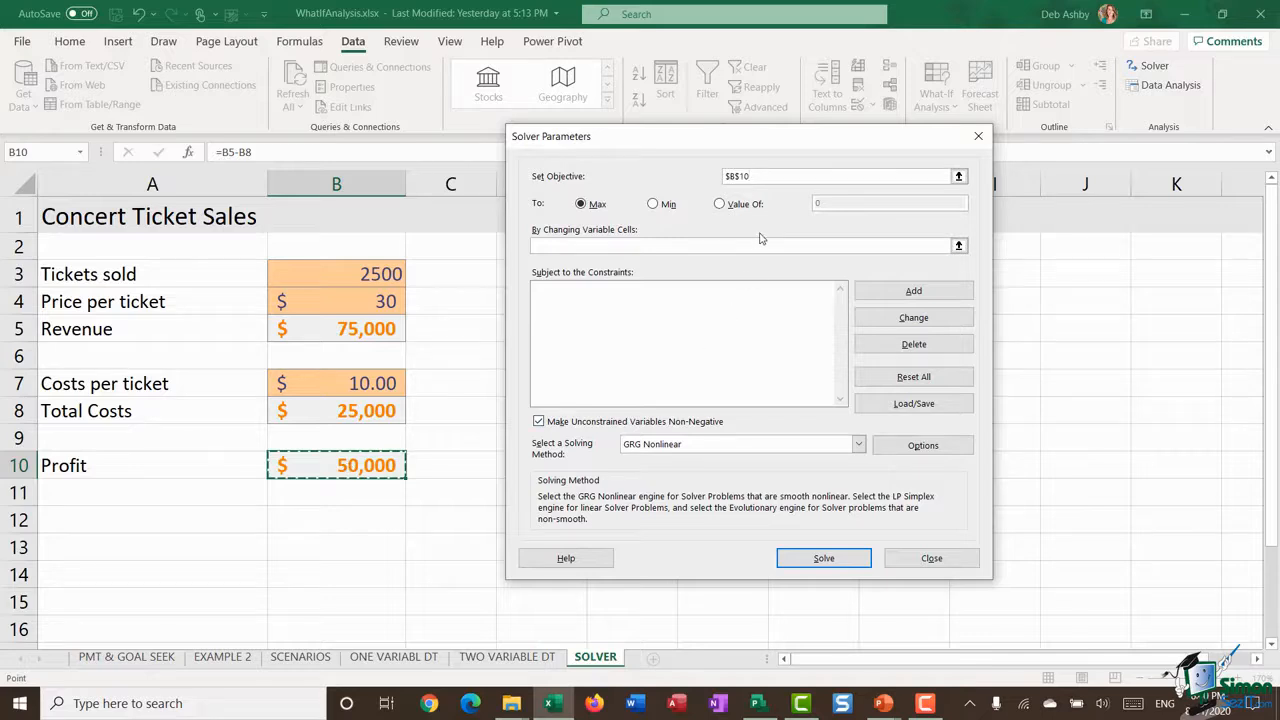
pyautogui.click(719, 204)
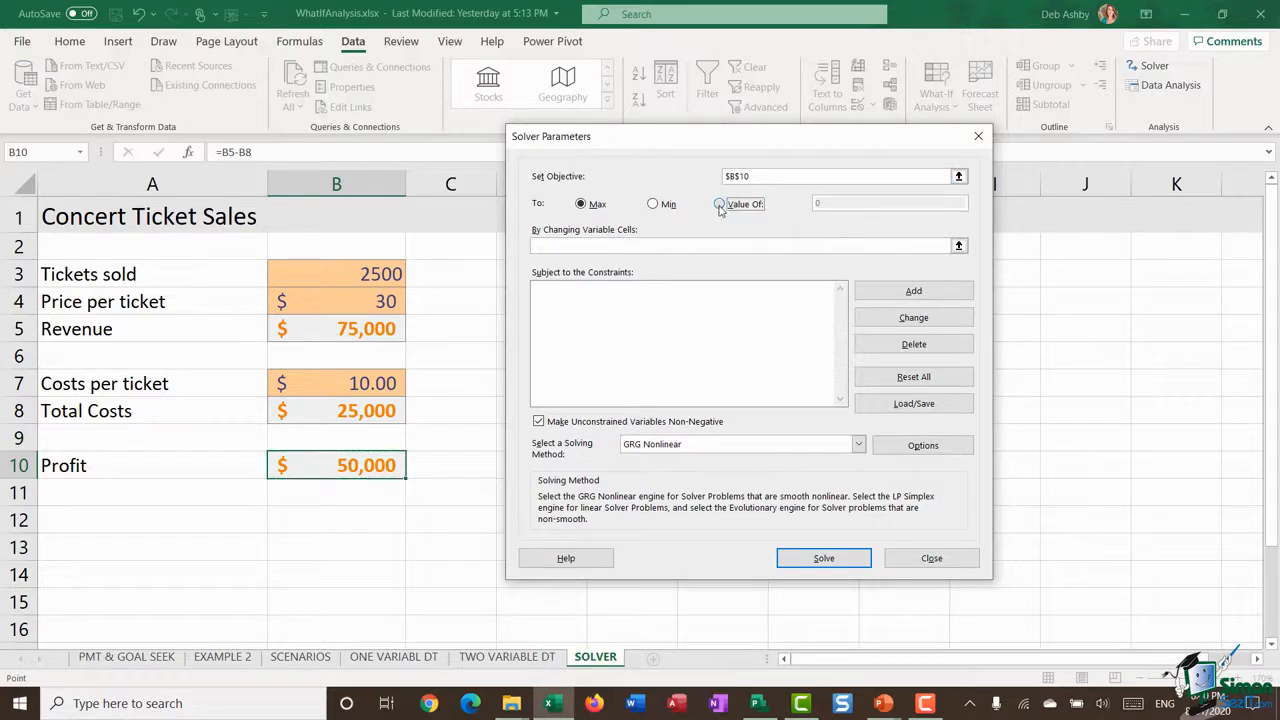
pyautogui.click(838, 204)
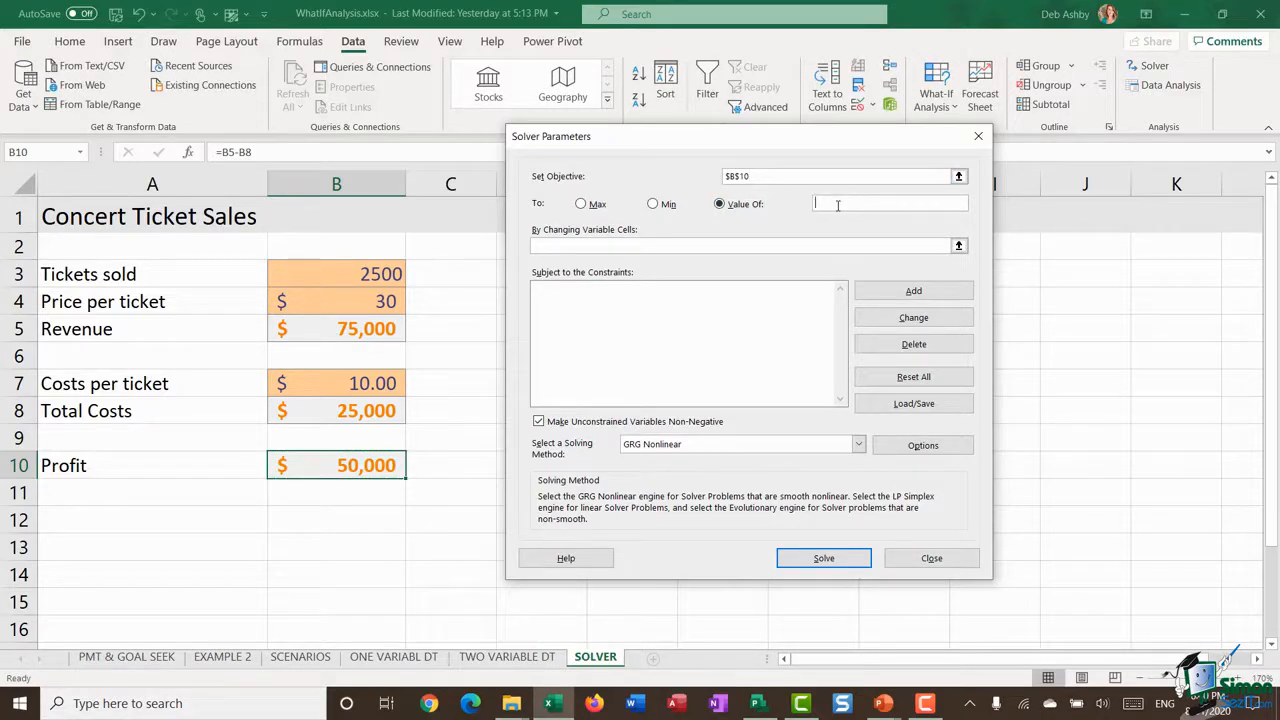
pyautogui.write('60000')
# Step: Set tickets sold and price per ticket (B3:B4) as the changing variable cells, then solve and keep the Solver solution
pyautogui.click(648, 244)
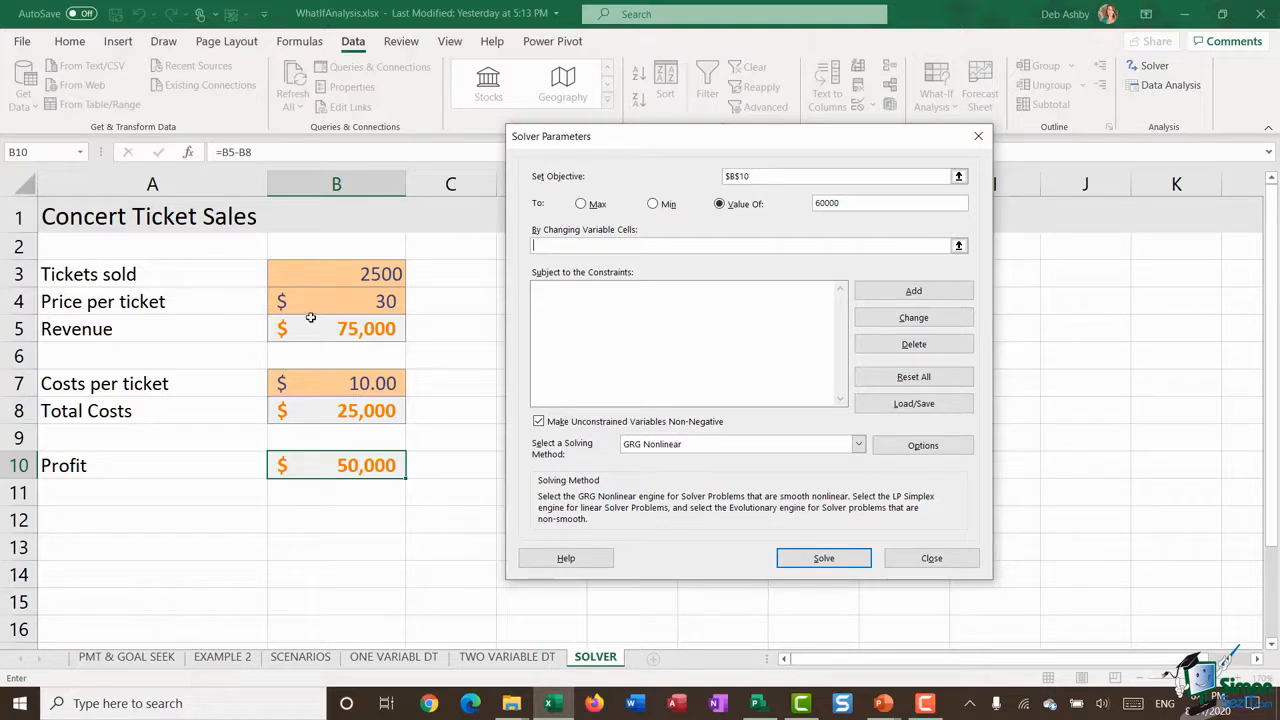
pyautogui.moveTo(329, 268); pyautogui.dragTo(331, 297)
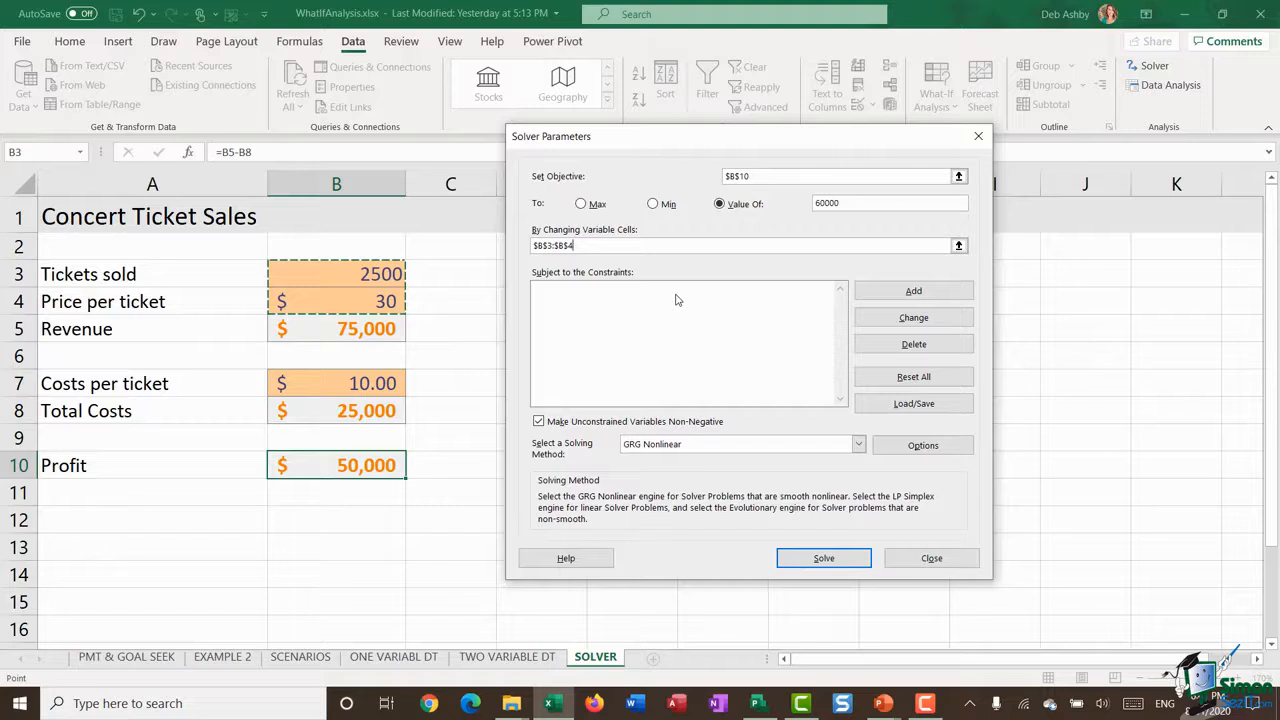
pyautogui.click(845, 560)
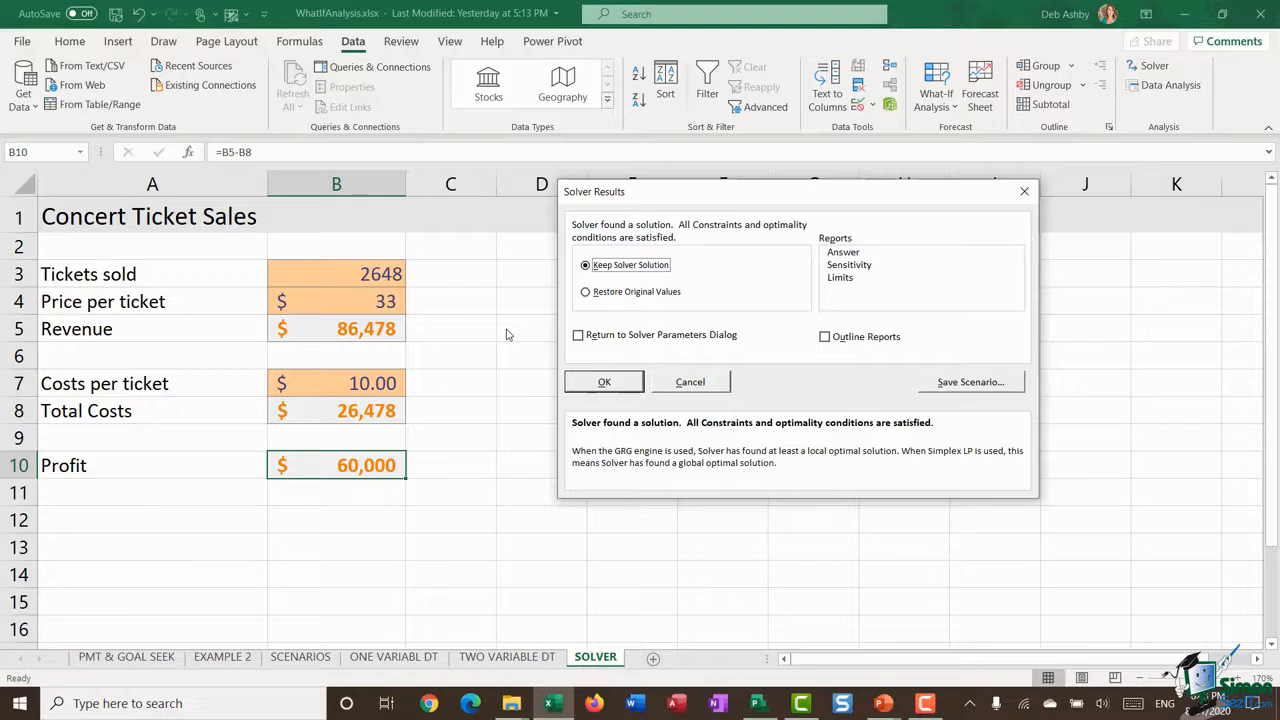
pyautogui.click(605, 382)
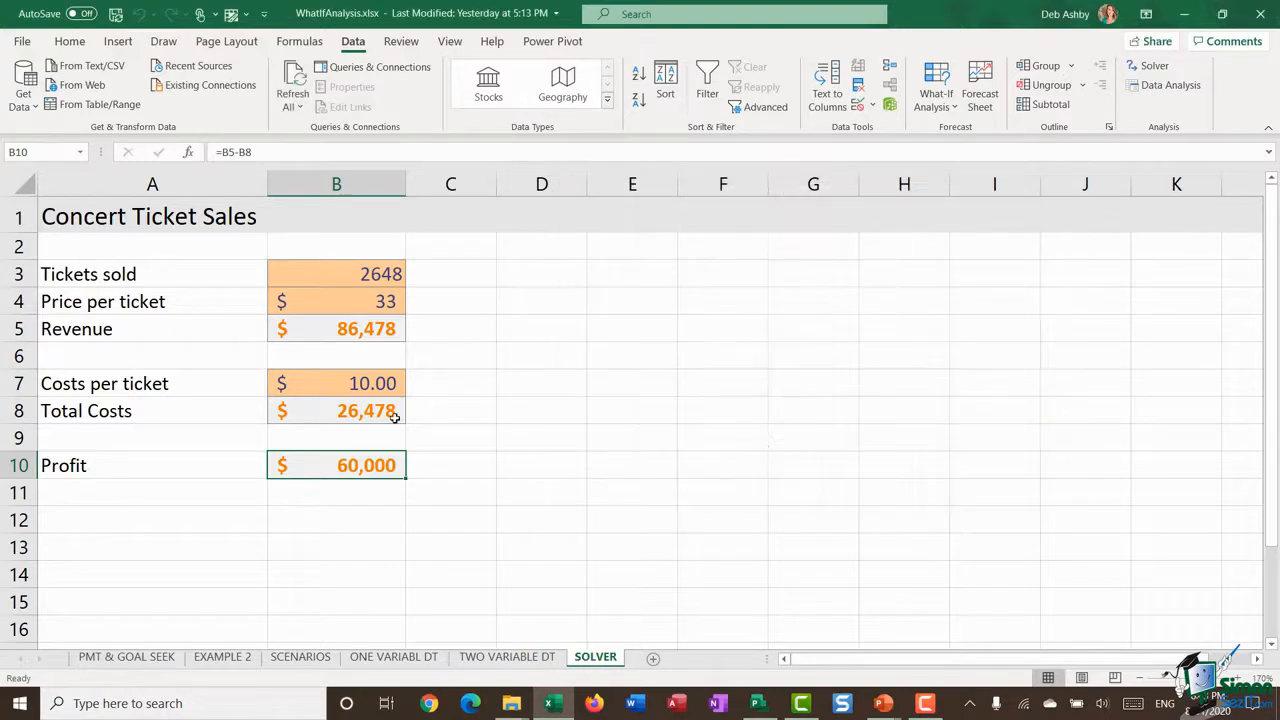
# Step: Reopen Solver and add a constraint that the price per ticket in B4 is <= 30
pyautogui.click(1148, 65)
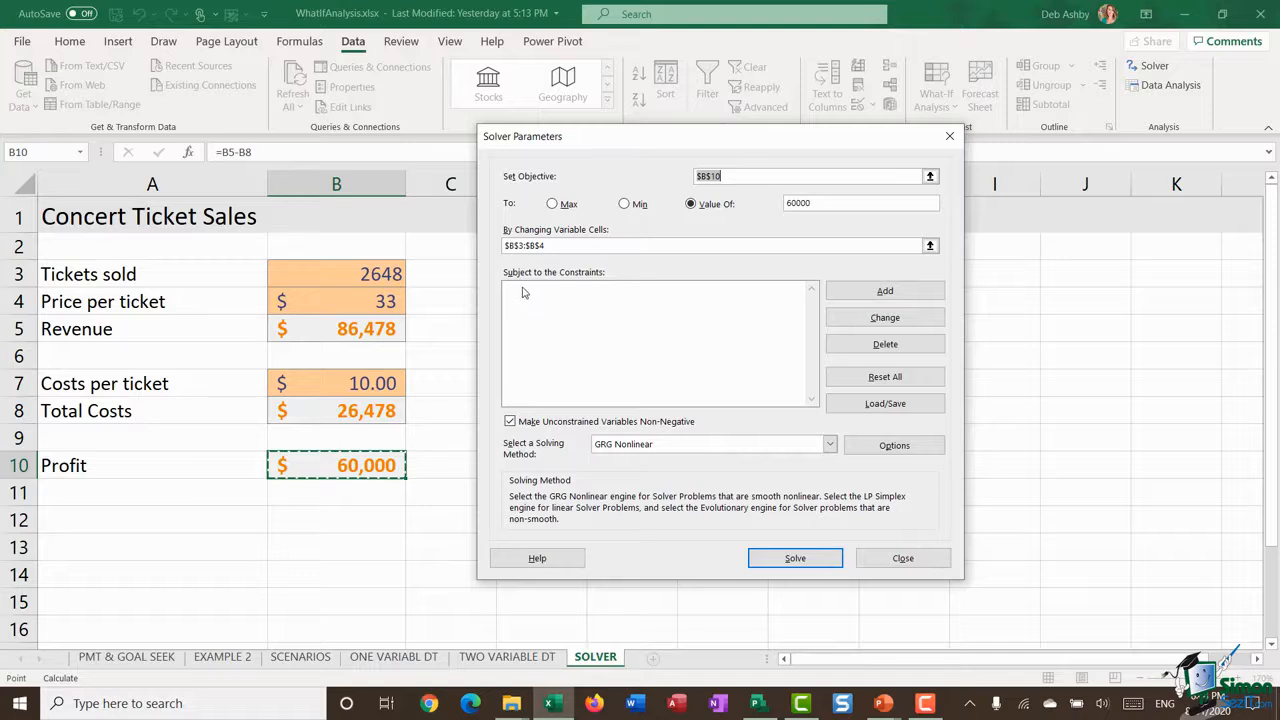
pyautogui.click(874, 292)
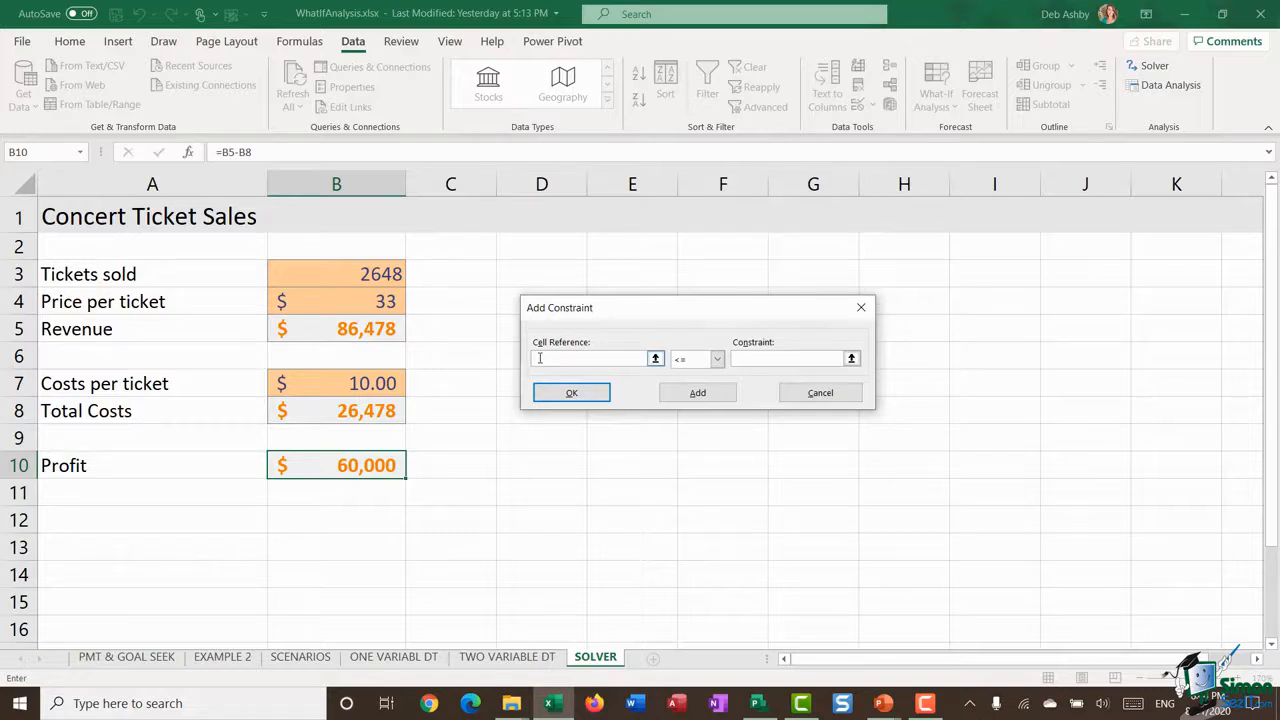
pyautogui.click(370, 302)
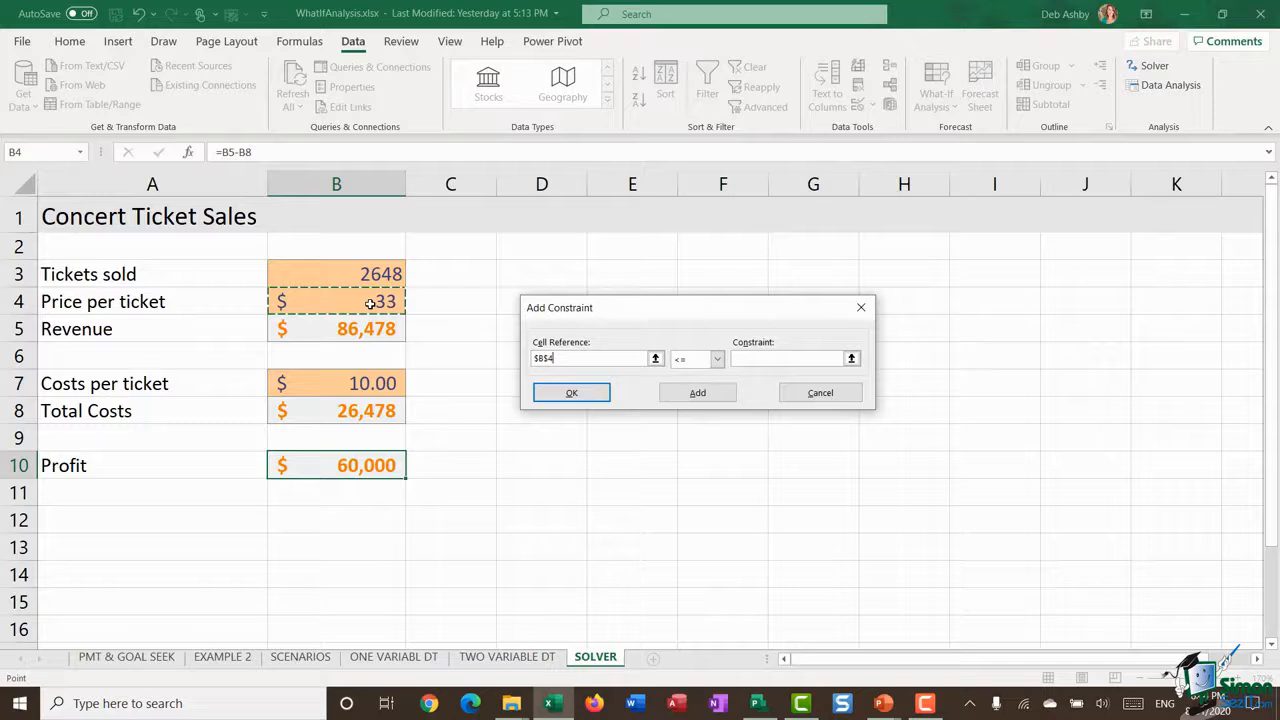
pyautogui.click(690, 360)
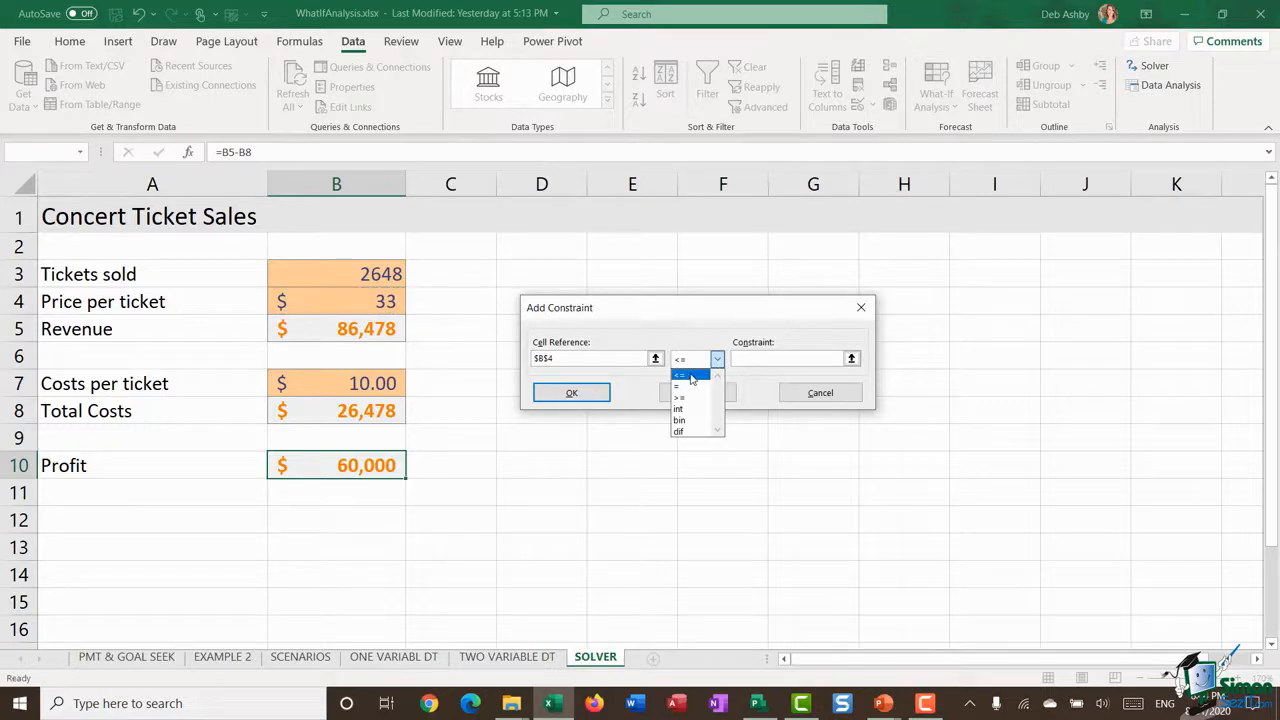
pyautogui.click(689, 371)
pyautogui.click(746, 360)
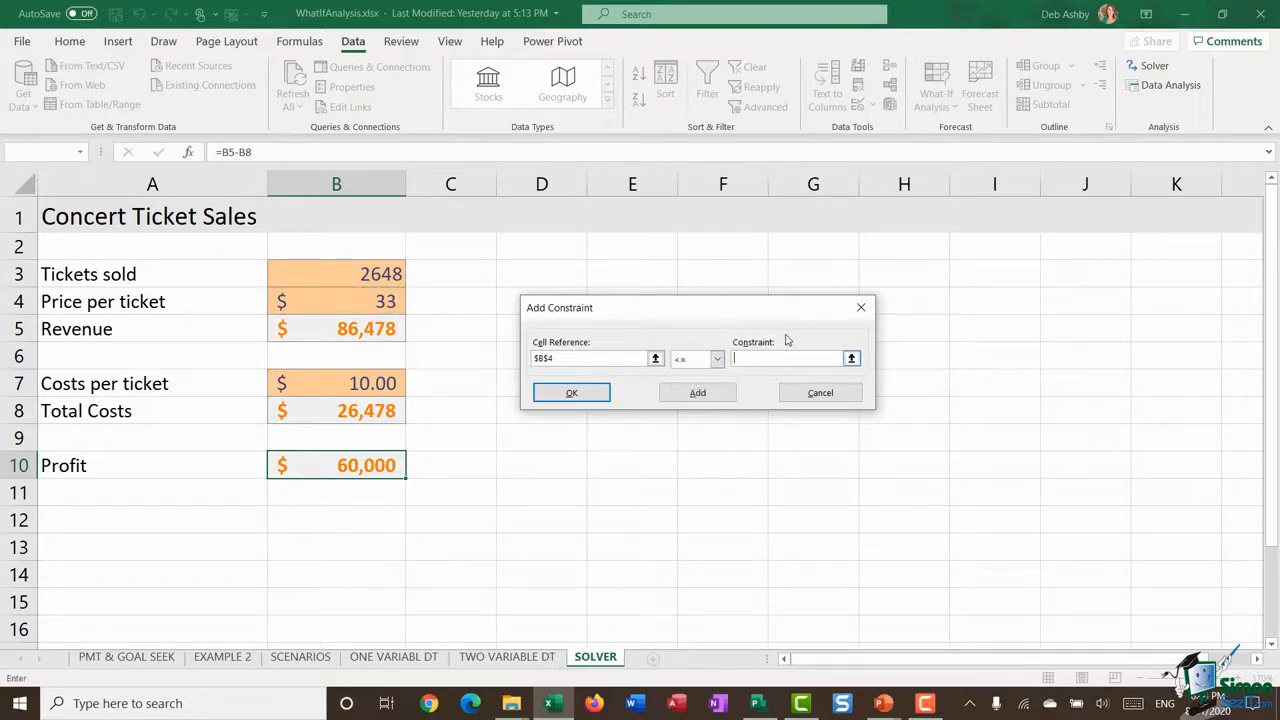
pyautogui.write('30')
pyautogui.click(586, 391)
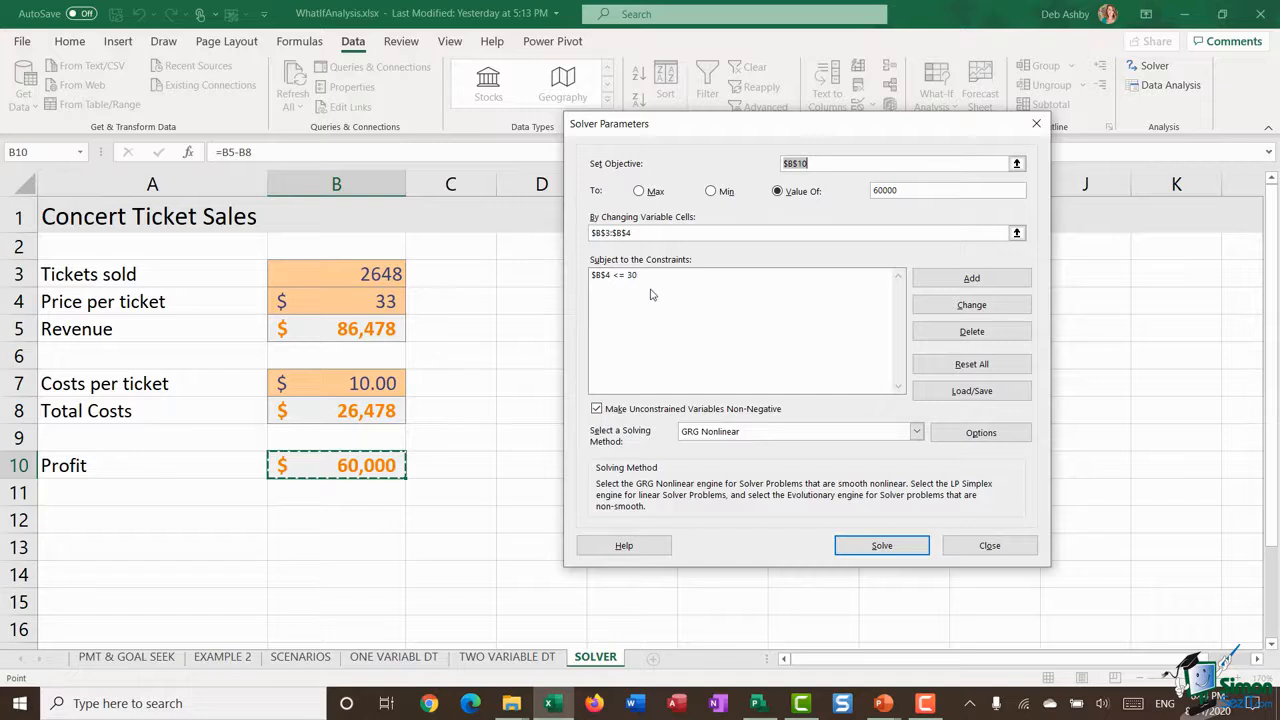
# Step: Solve the model with the ticket price constraint and move the results dialog clear of the worksheet figures
pyautogui.click(866, 548)
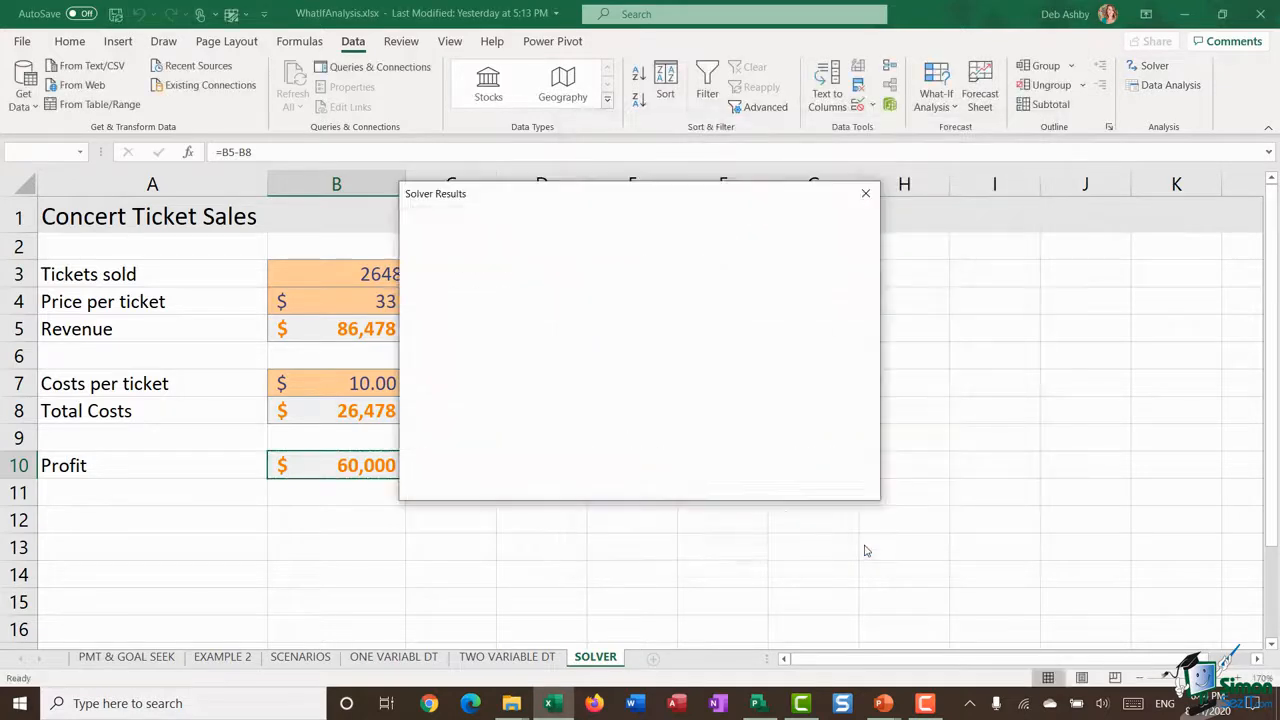
pyautogui.moveTo(577, 200); pyautogui.dragTo(784, 180)
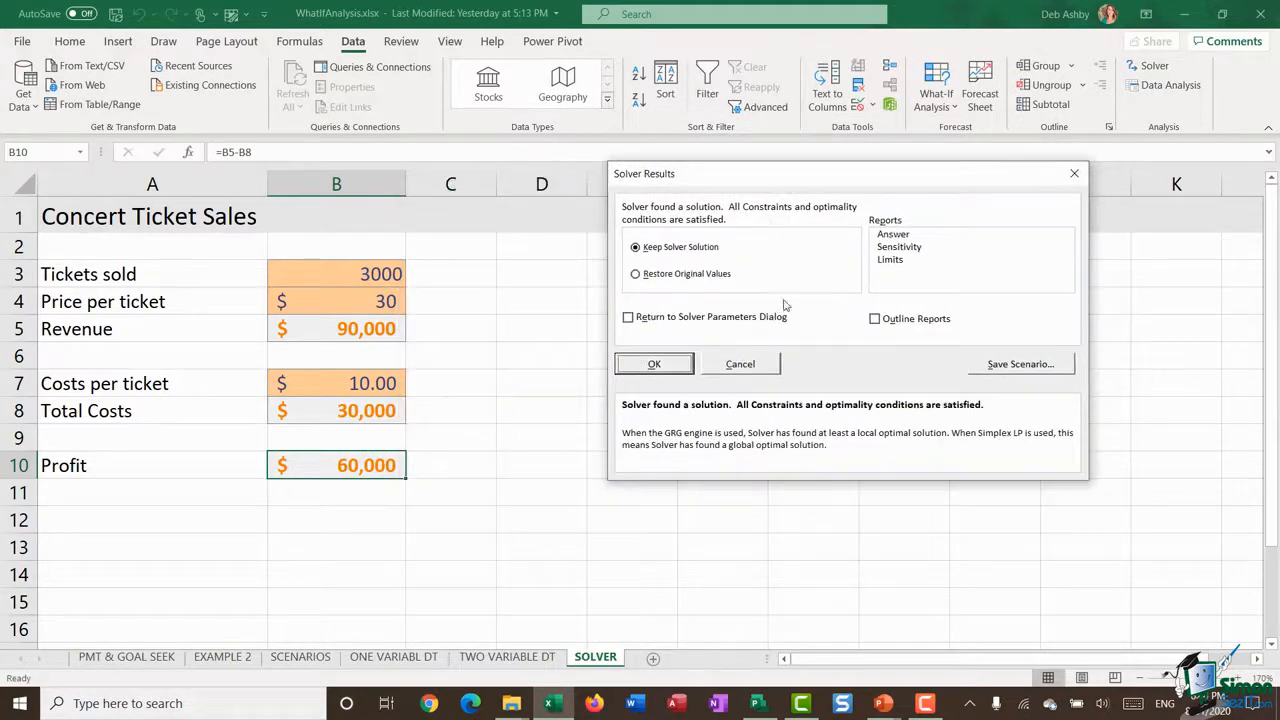